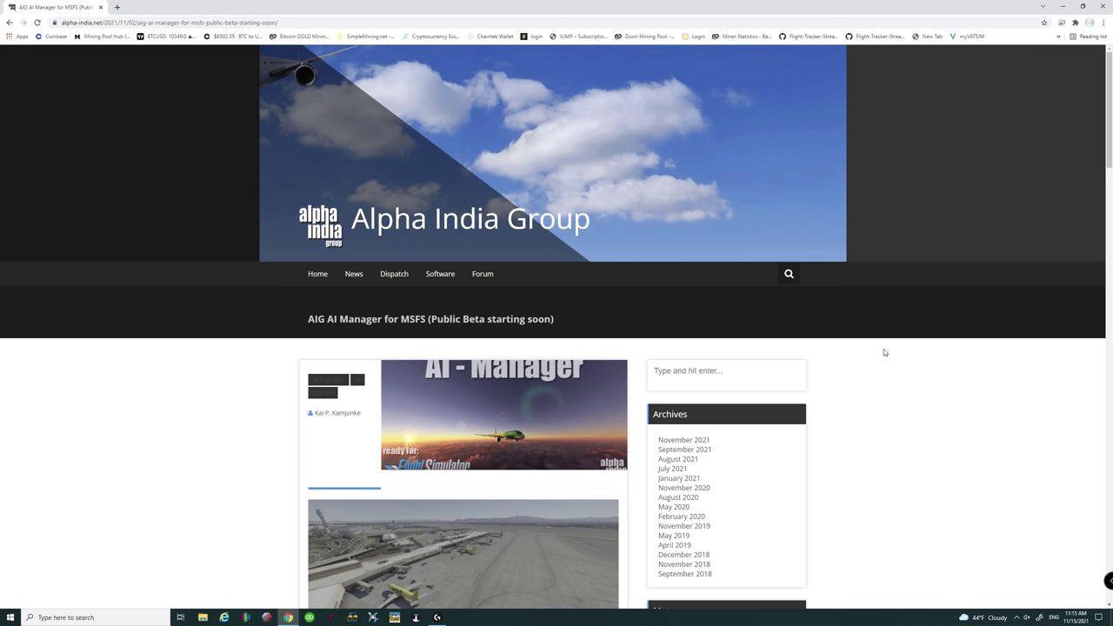
Download AI Manager Public Beta 1.1 (incl. MSFS support) from the Software > AI Manager page.
{"action": "mouse_move", "coordinate": [440, 280]}
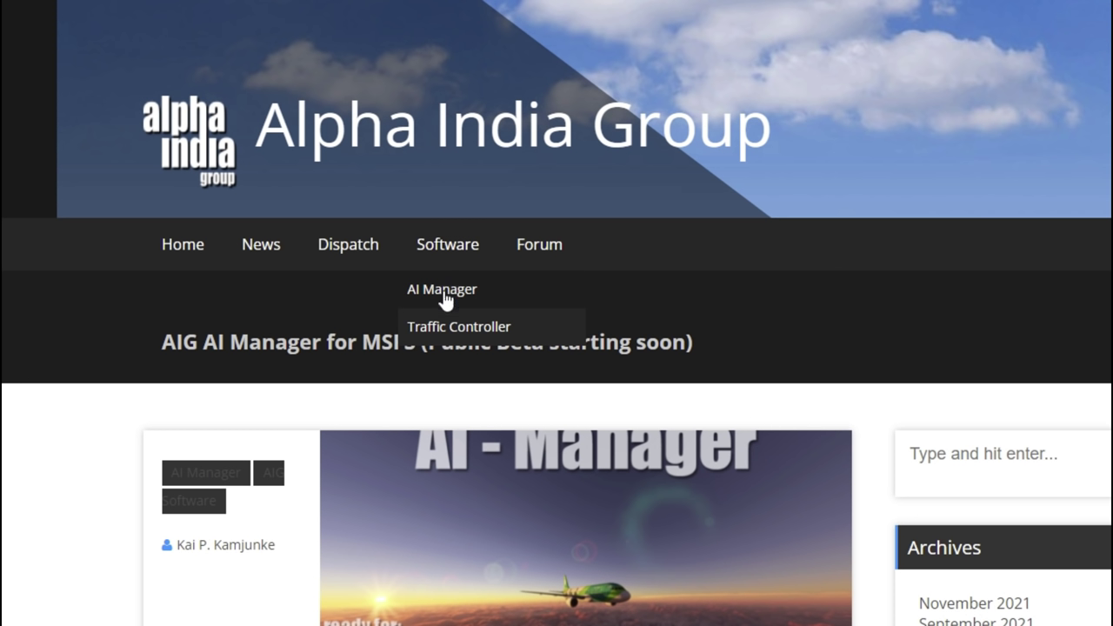
{"action": "left_click", "coordinate": [444, 294]}
{"action": "scroll", "coordinate": [427, 205], "scroll_direction": "down", "scroll_amount": 1}
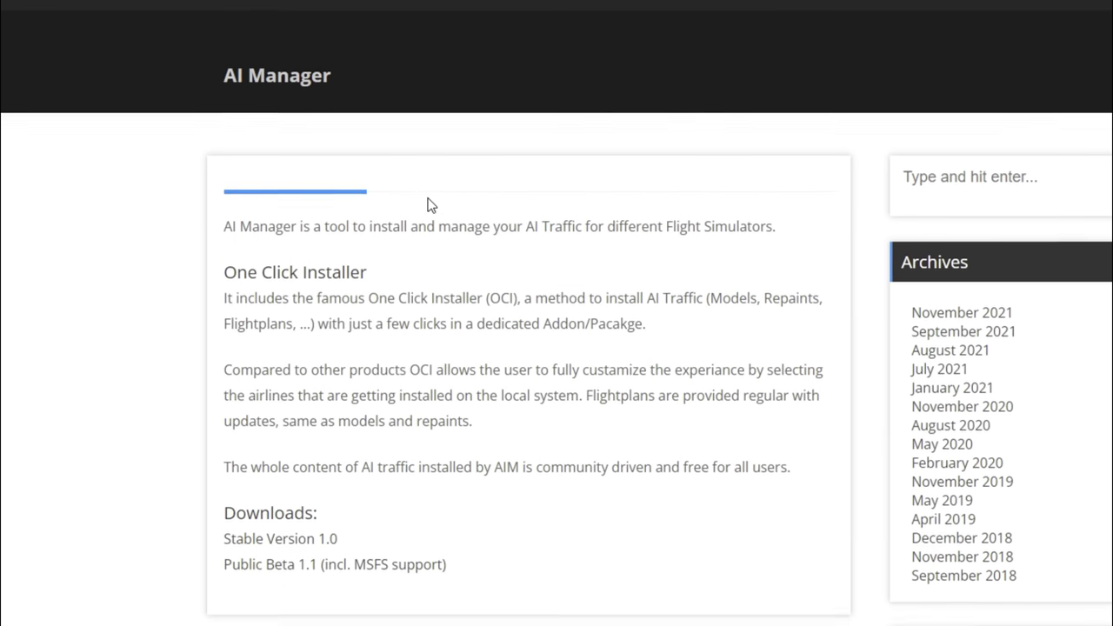
{"action": "scroll", "coordinate": [427, 205], "scroll_direction": "down", "scroll_amount": 1}
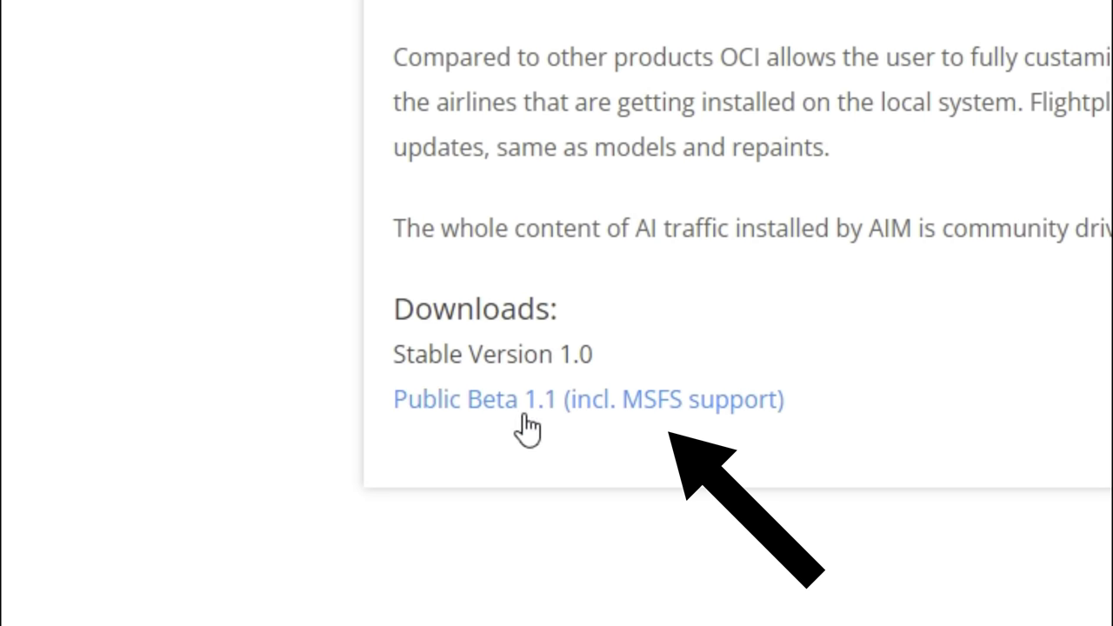
{"action": "left_click", "coordinate": [561, 424]}
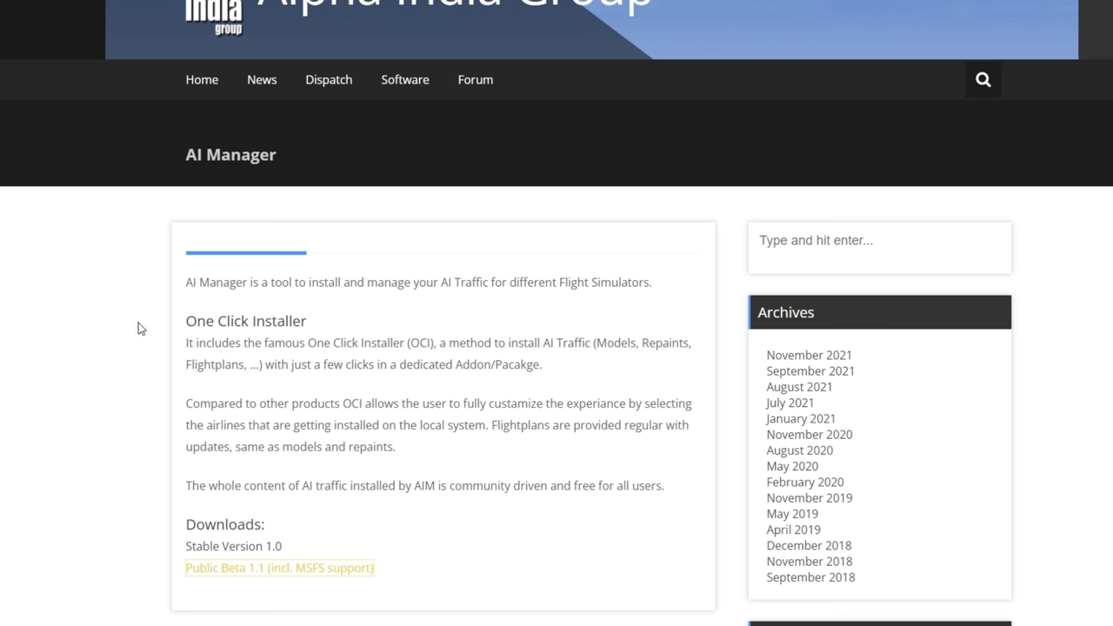
Download the Traffic Controller beta zip from its Software page, then move the browser aside.
{"action": "mouse_move", "coordinate": [403, 90]}
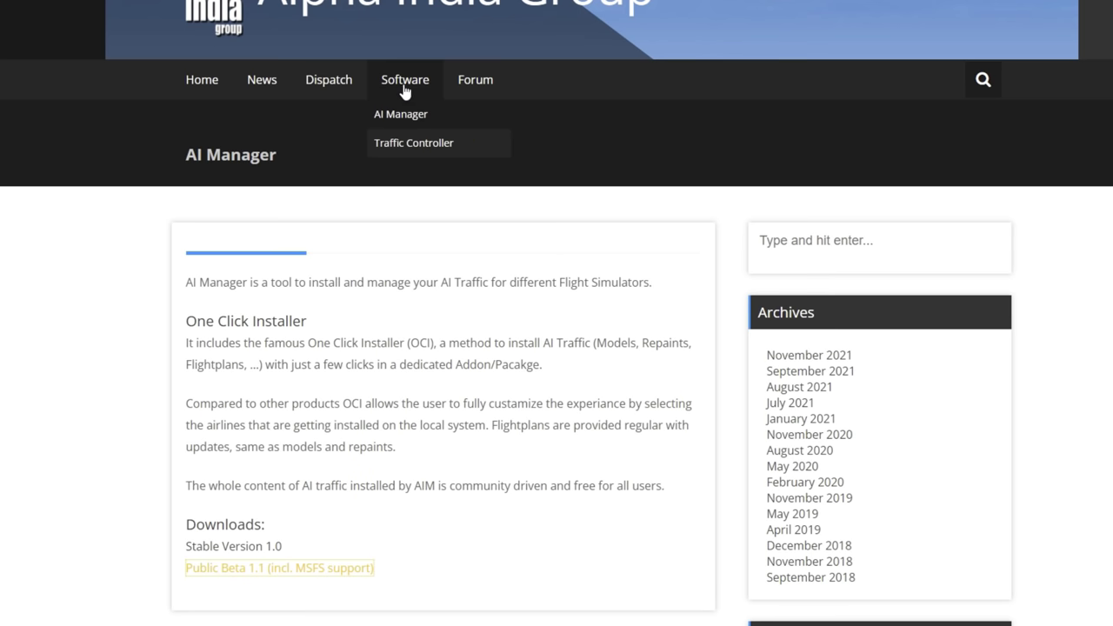
{"action": "left_click", "coordinate": [401, 145]}
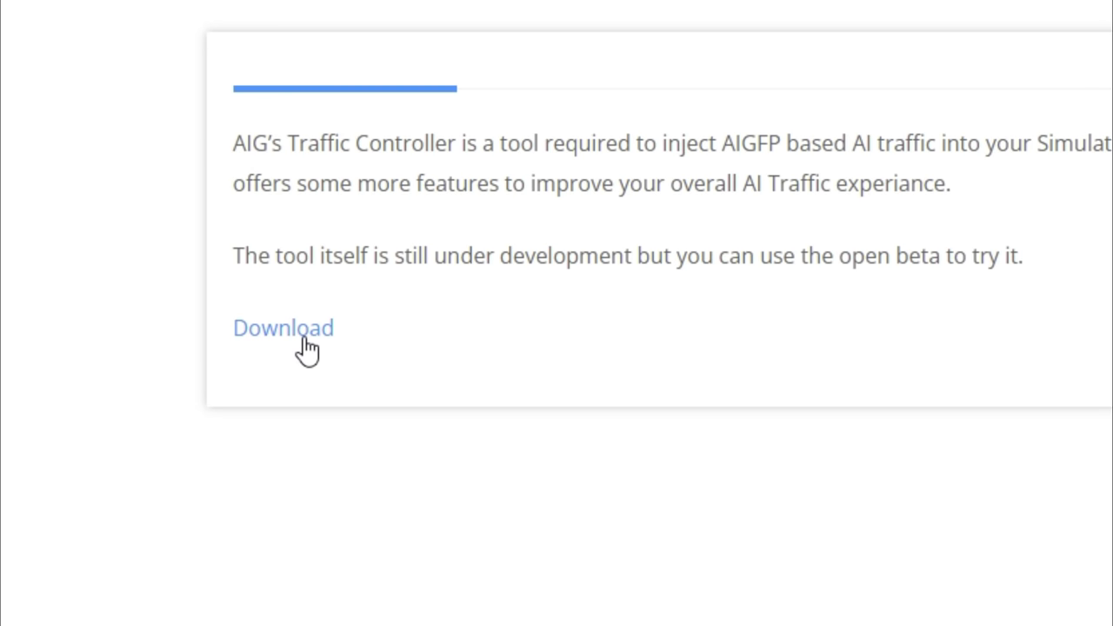
{"action": "left_click", "coordinate": [305, 348]}
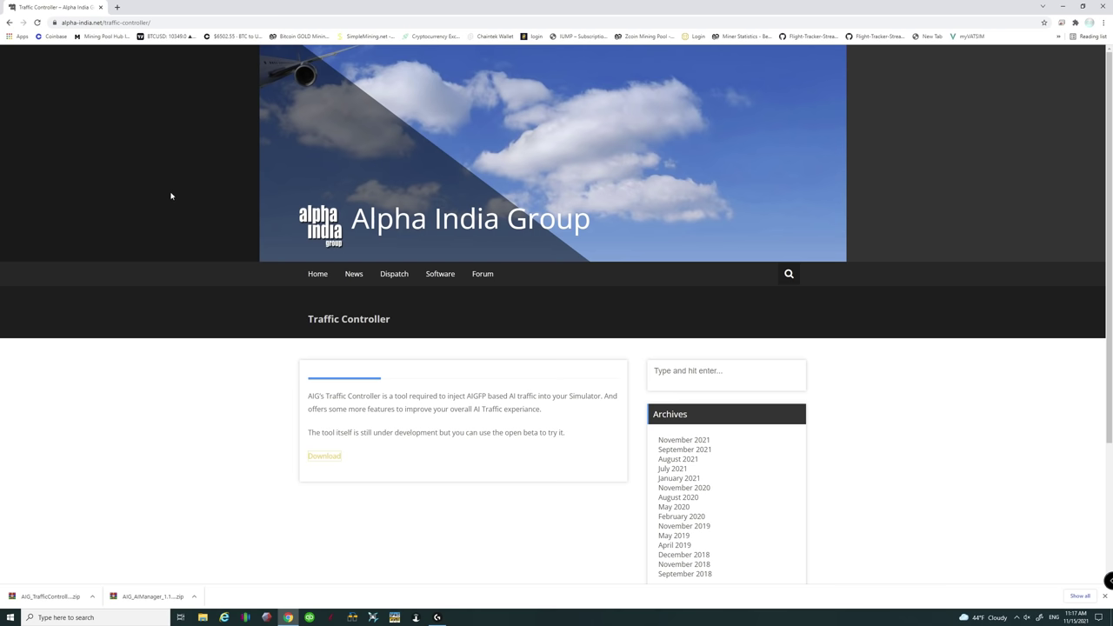
{"action": "left_click_drag", "start_coordinate": [297, 3], "coordinate": [1112, 261]}
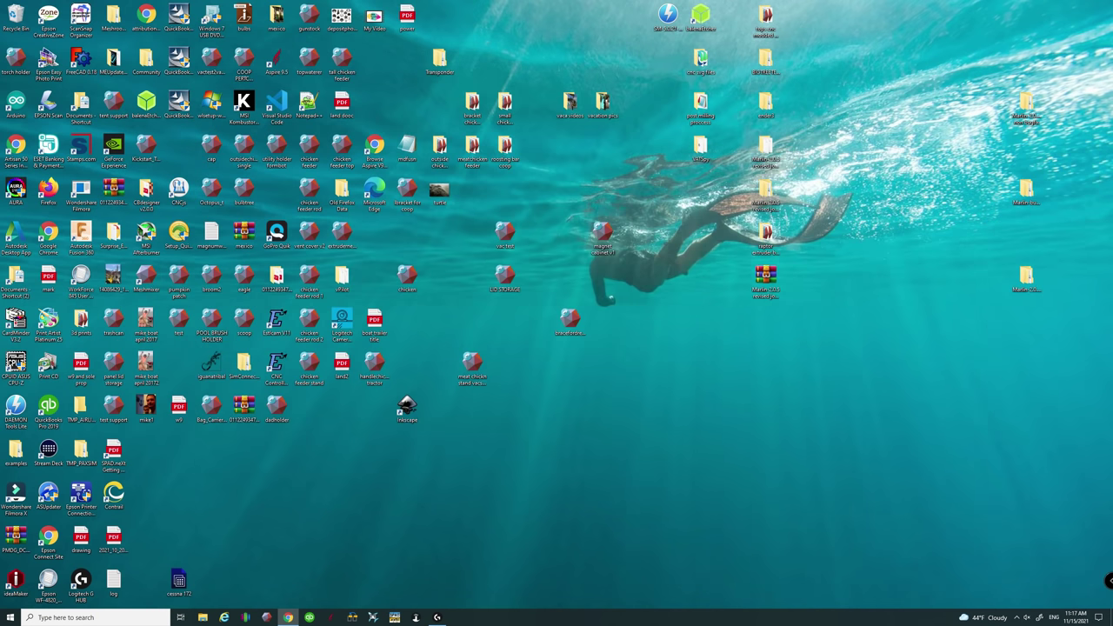
Open File Explorer on the Downloads folder and select the AIG_AIManager_1.1 (2) archive.
{"action": "key", "text": "super+e"}
{"action": "left_click_drag", "start_coordinate": [692, 157], "coordinate": [368, 114]}
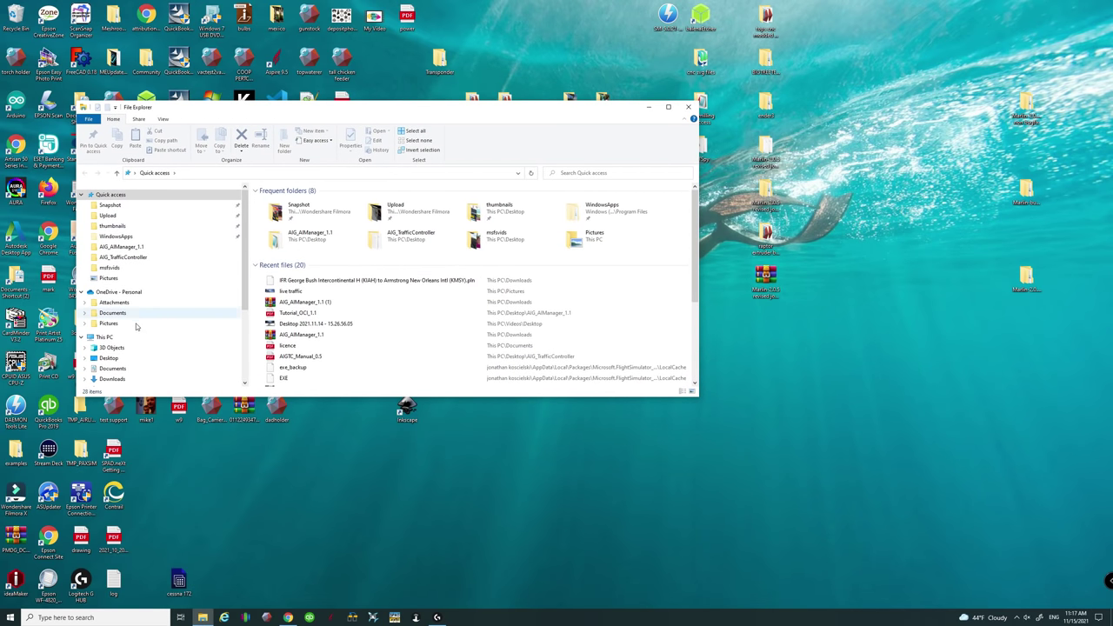
{"action": "scroll", "coordinate": [139, 287], "scroll_direction": "down", "scroll_amount": 3}
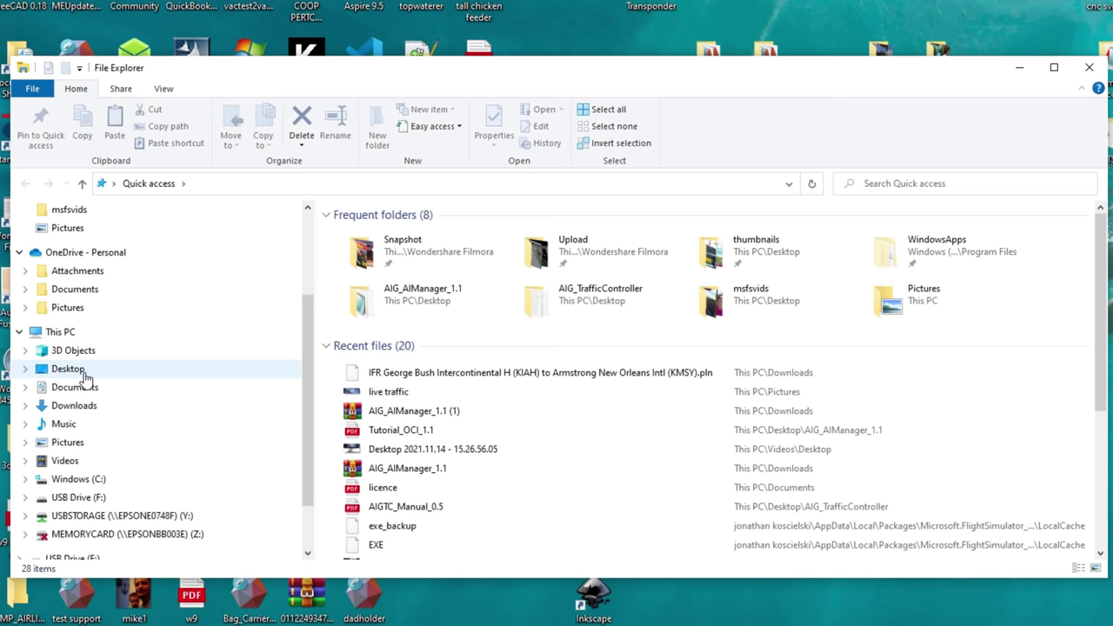
{"action": "left_click", "coordinate": [124, 300]}
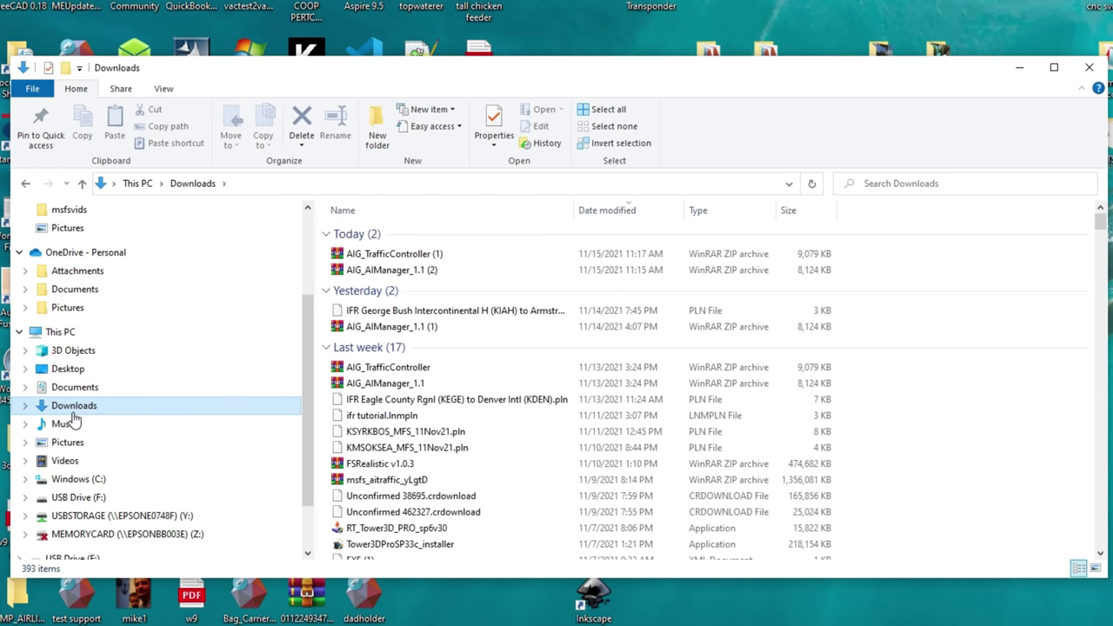
{"action": "left_click", "coordinate": [425, 272]}
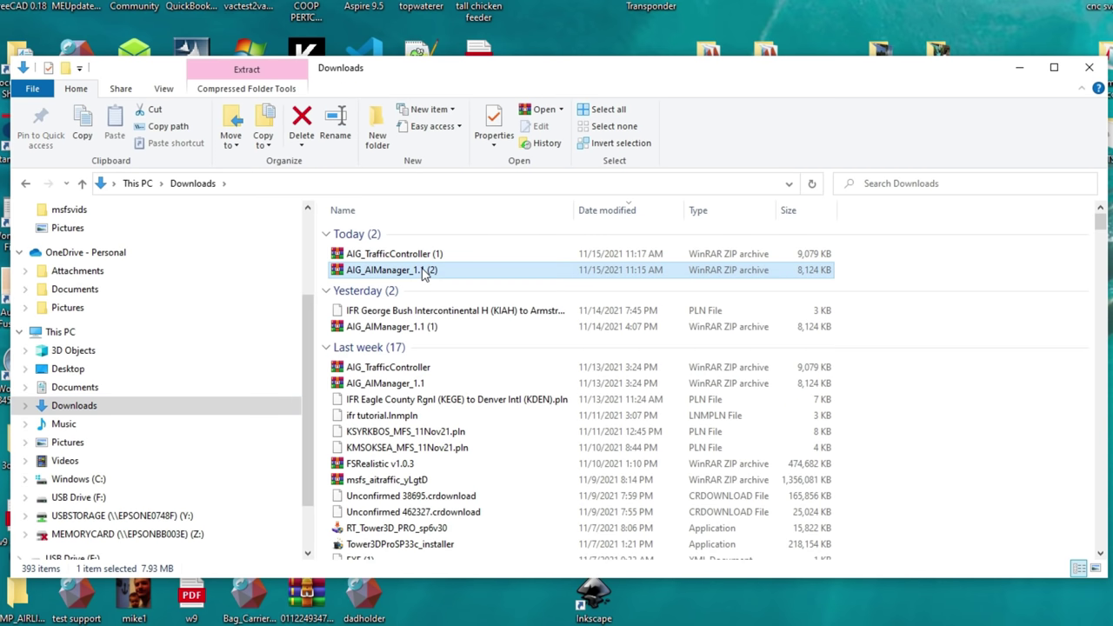
Extract AIG_AIManager_1.1 (2) with WinRAR to its suggested folder, then open the AIG_TrafficController (1) archive.
{"action": "double_click", "coordinate": [425, 273]}
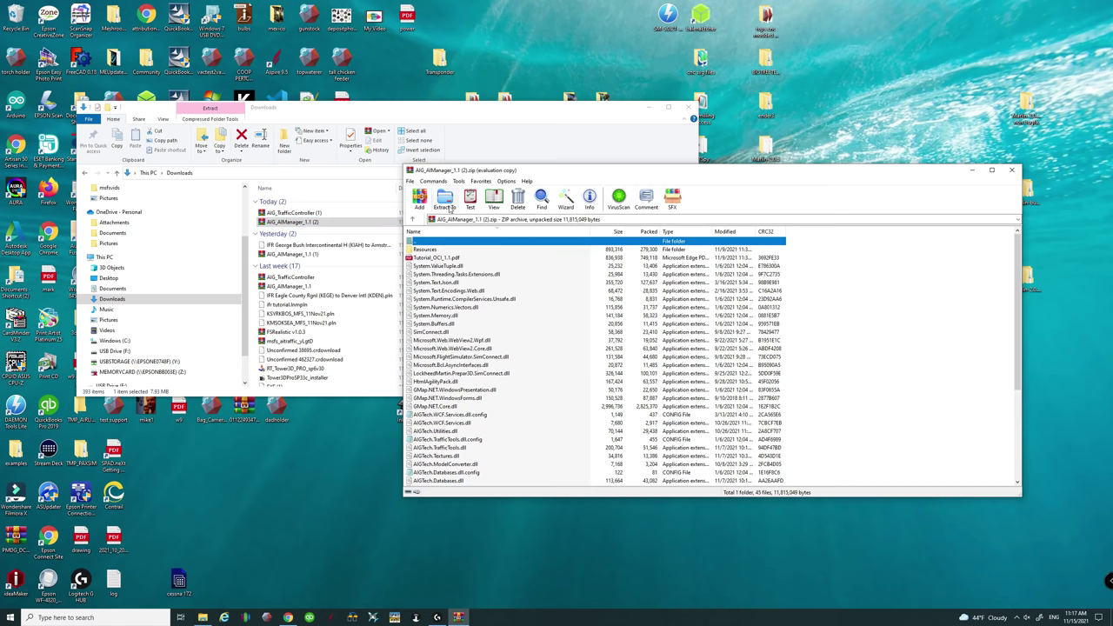
{"action": "left_click", "coordinate": [442, 208]}
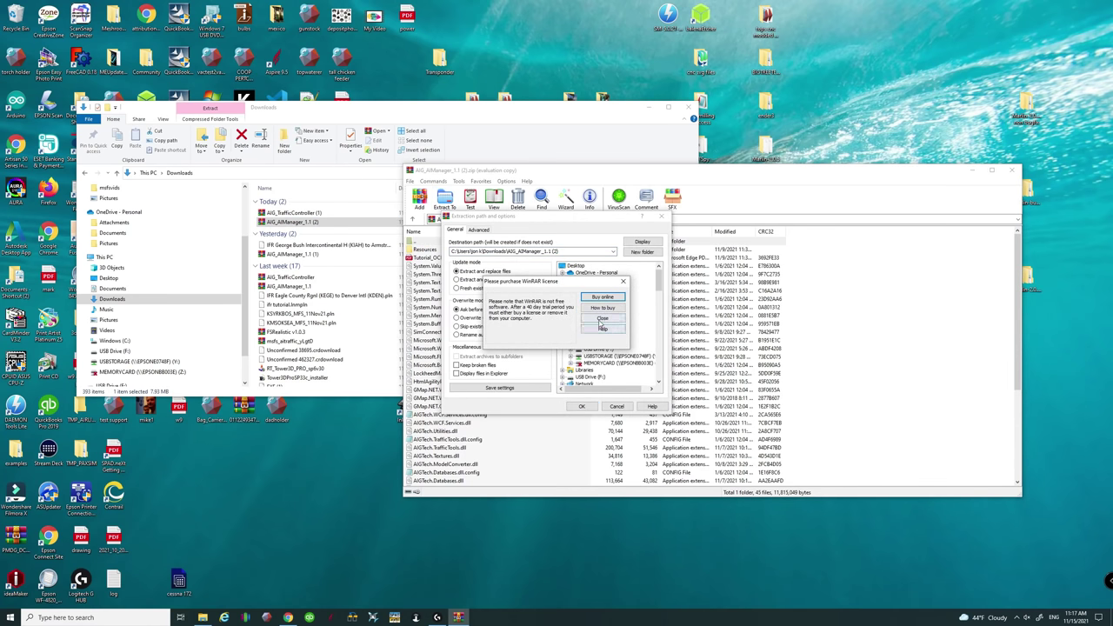
{"action": "left_click", "coordinate": [601, 327]}
{"action": "left_click", "coordinate": [581, 407]}
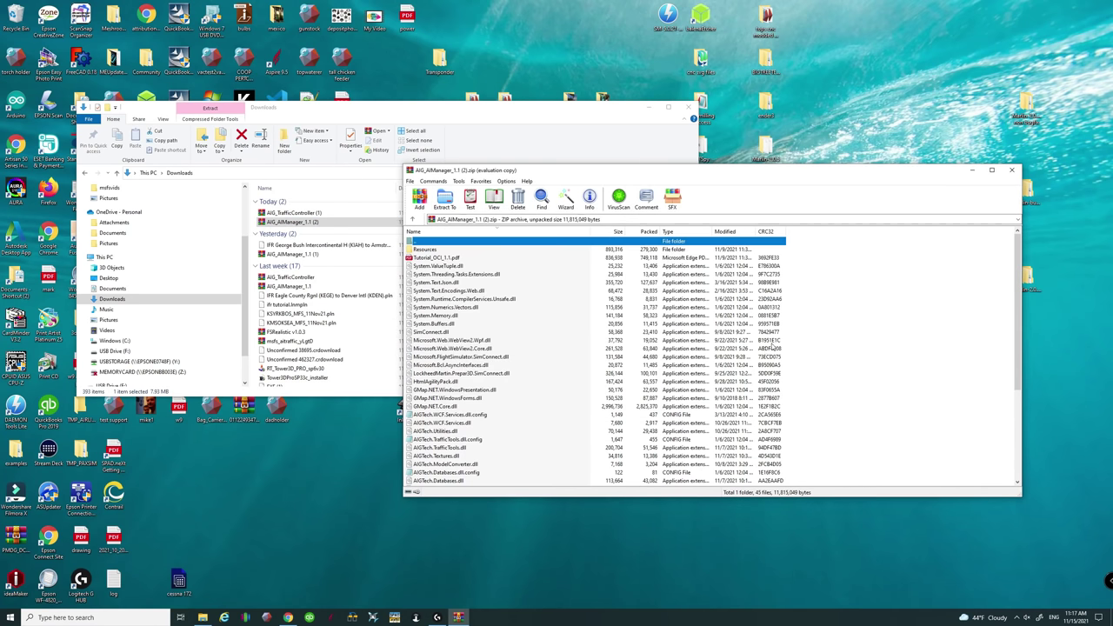
{"action": "left_click", "coordinate": [1012, 169]}
{"action": "double_click", "coordinate": [294, 212]}
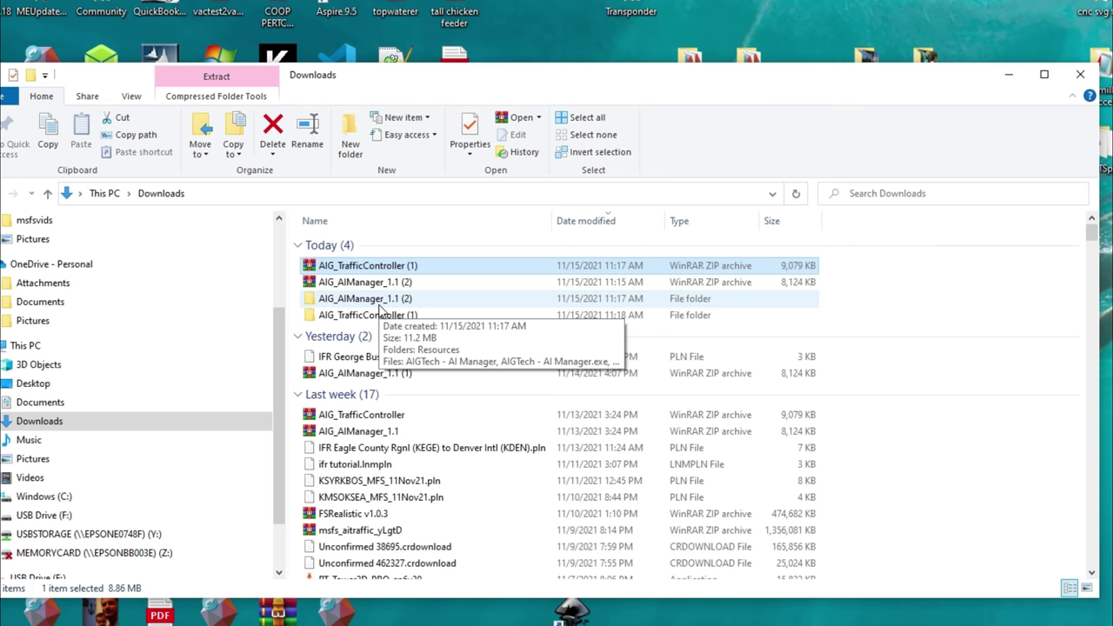
Move the AIG_AIManager_1.1 (2) and AIG_TrafficController (1) folders onto the desktop and close Downloads.
{"action": "left_click", "coordinate": [379, 302]}
{"action": "left_click_drag", "start_coordinate": [378, 302], "coordinate": [1021, 386]}
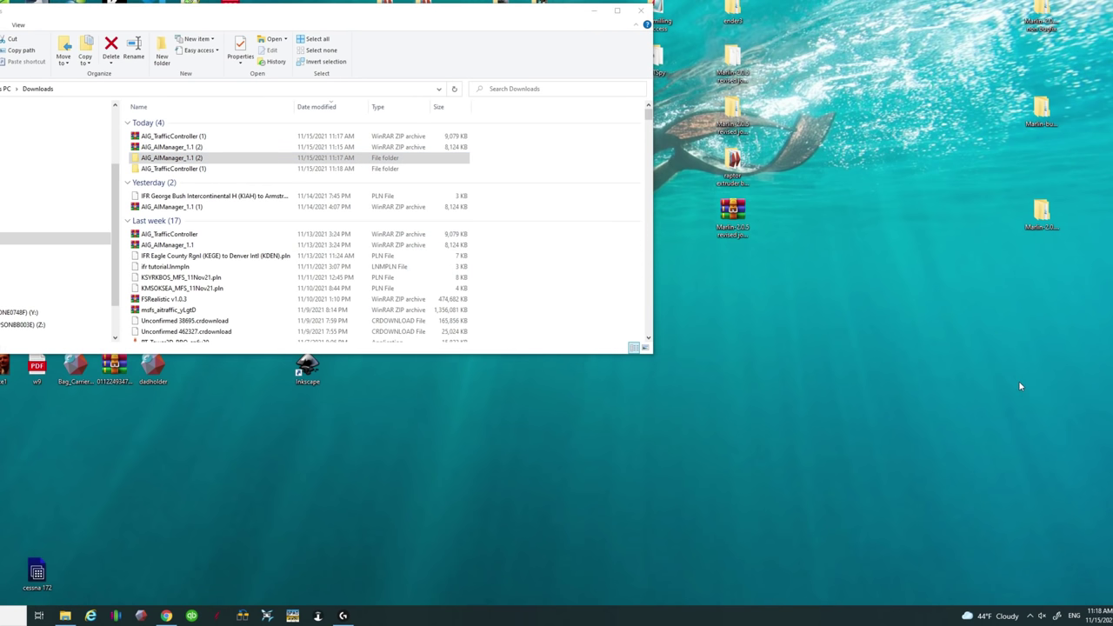
{"action": "left_click_drag", "start_coordinate": [166, 158], "coordinate": [959, 399]}
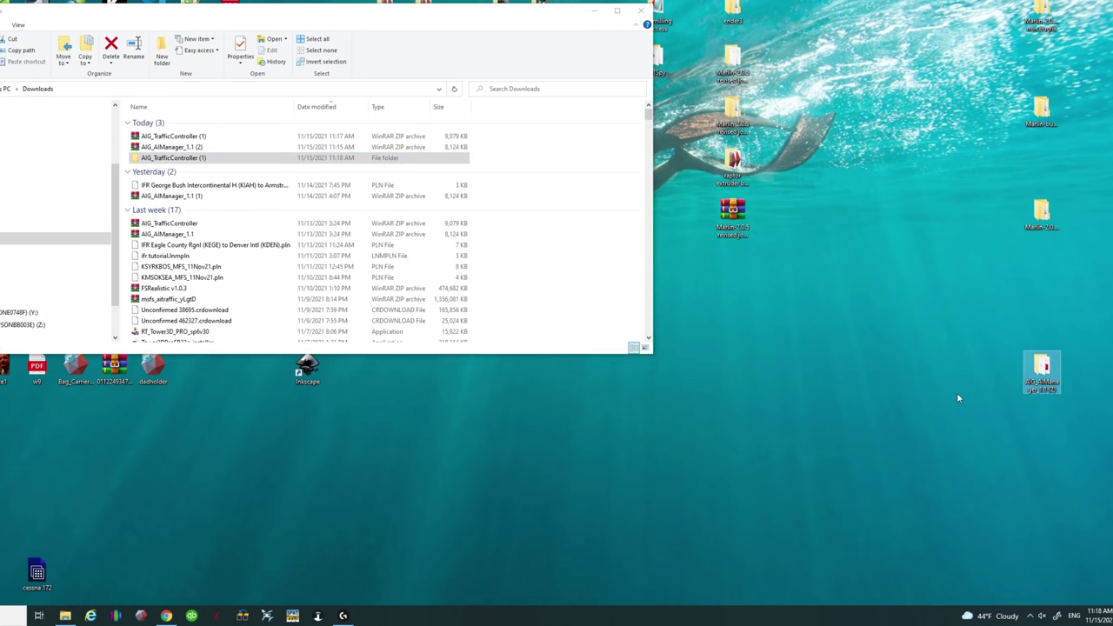
{"action": "left_click", "coordinate": [639, 12]}
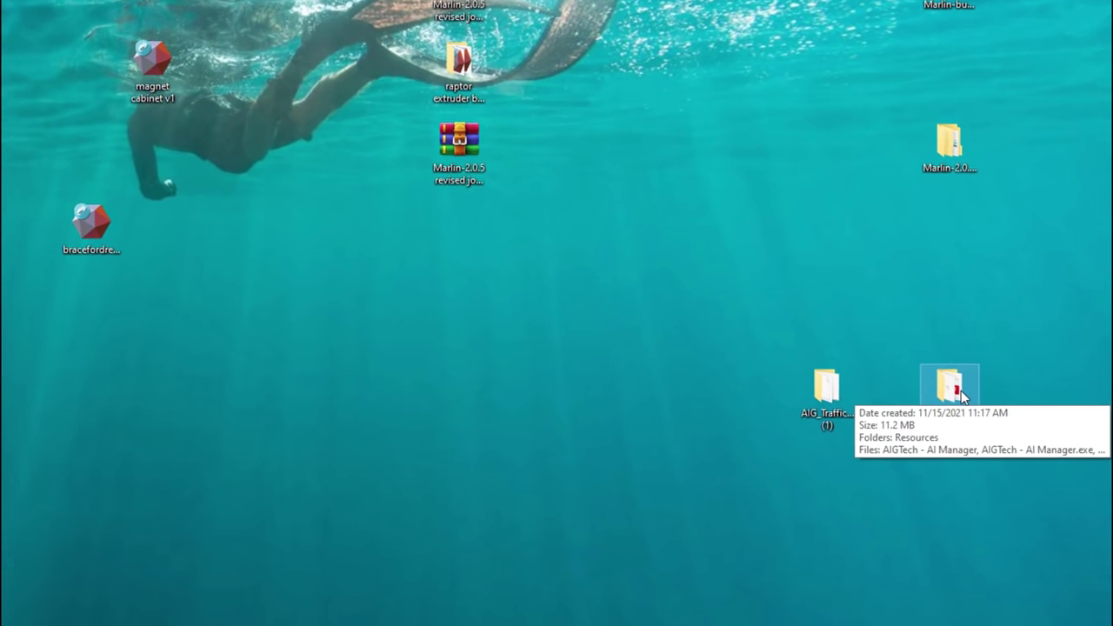
{"action": "left_click", "coordinate": [924, 387]}
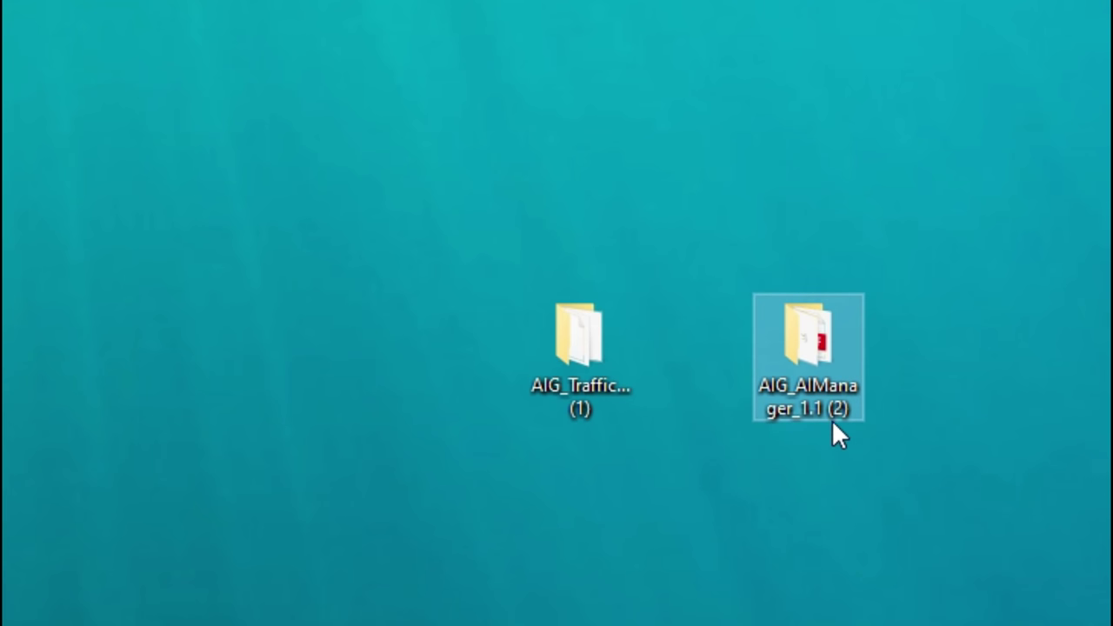
Run AIGTech - AI Manager from the AIG_AIManager_1.1 (2) folder as administrator, accepting the UAC prompt.
{"action": "mouse_move", "coordinate": [825, 387]}
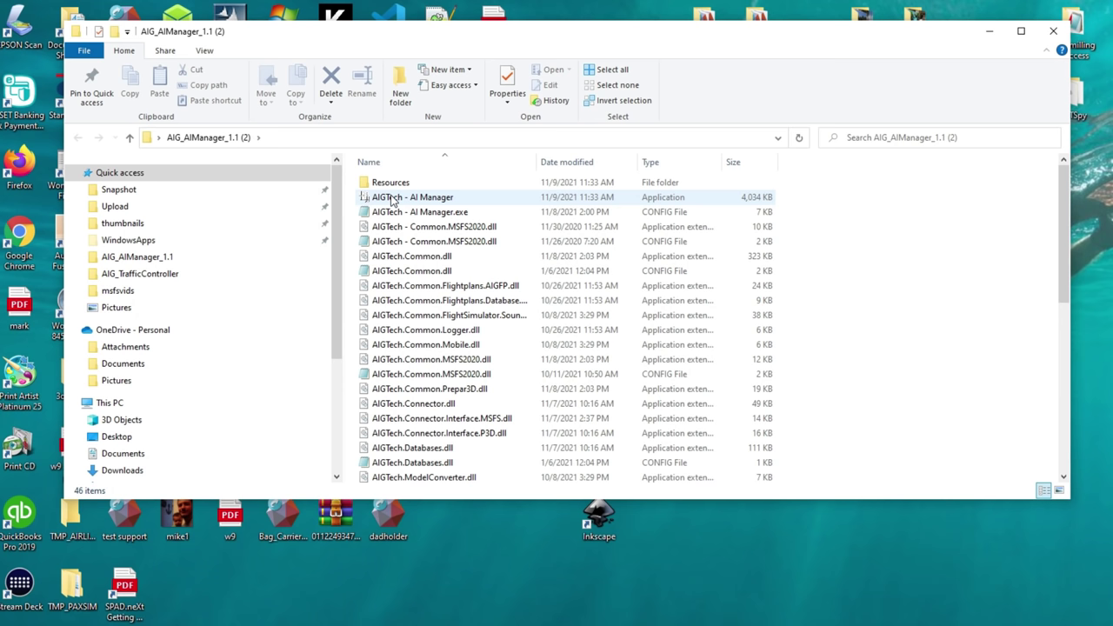
{"action": "mouse_move", "coordinate": [396, 200]}
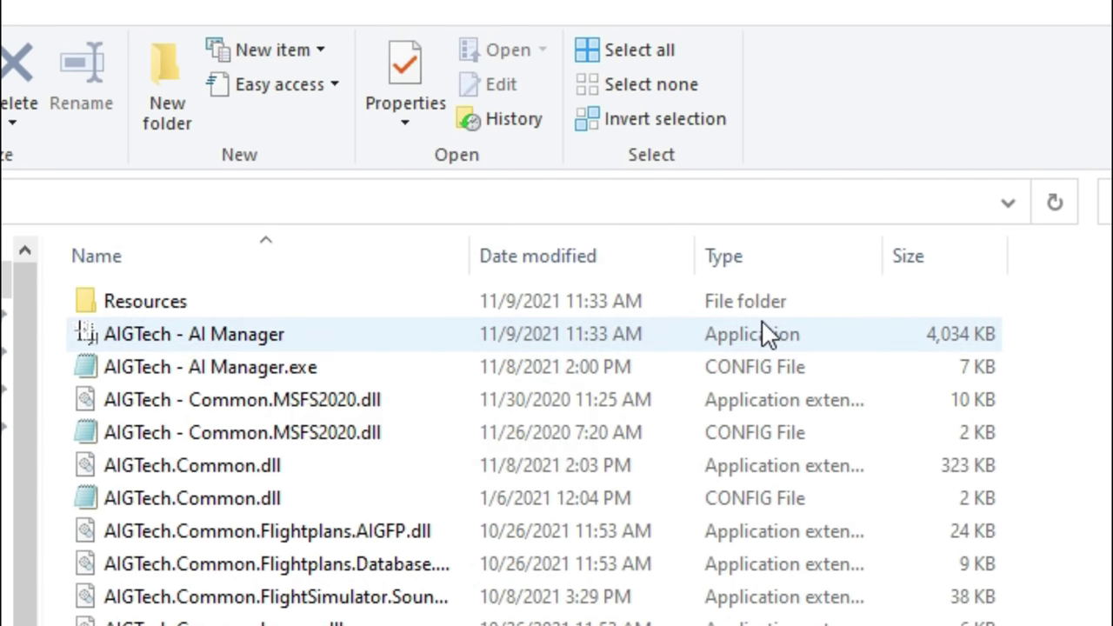
{"action": "left_click", "coordinate": [500, 345]}
{"action": "right_click", "coordinate": [499, 344]}
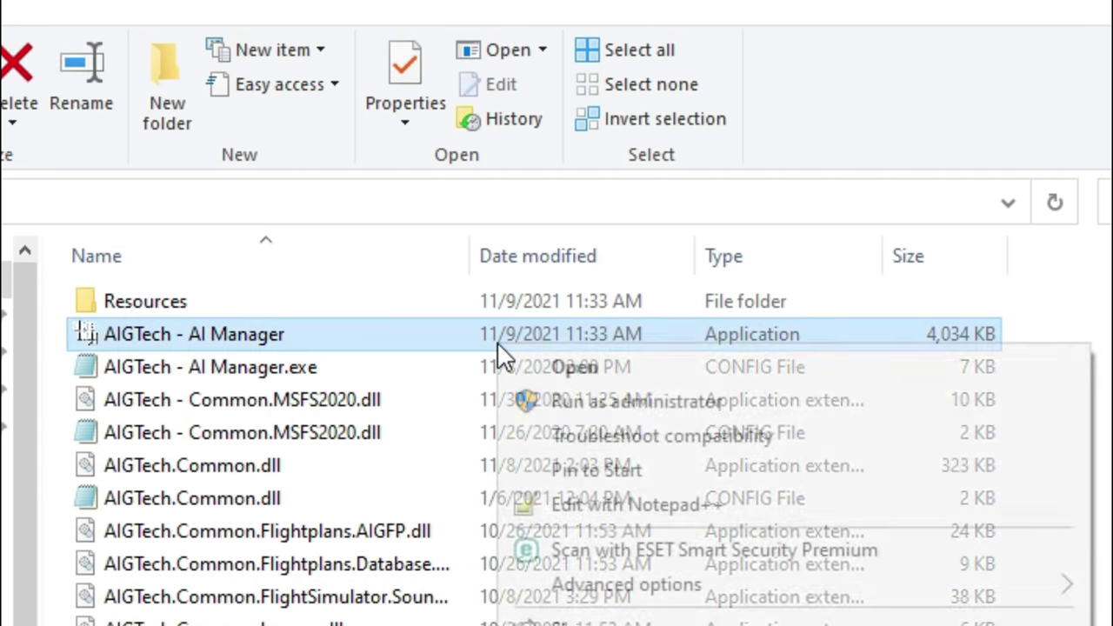
{"action": "left_click", "coordinate": [623, 402]}
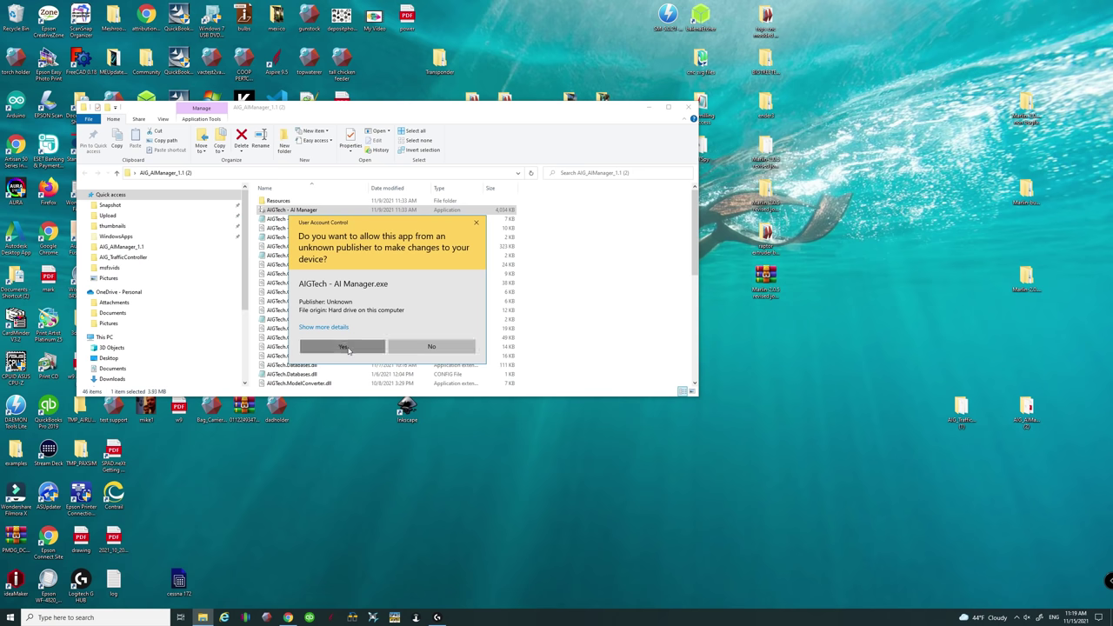
{"action": "left_click", "coordinate": [343, 345]}
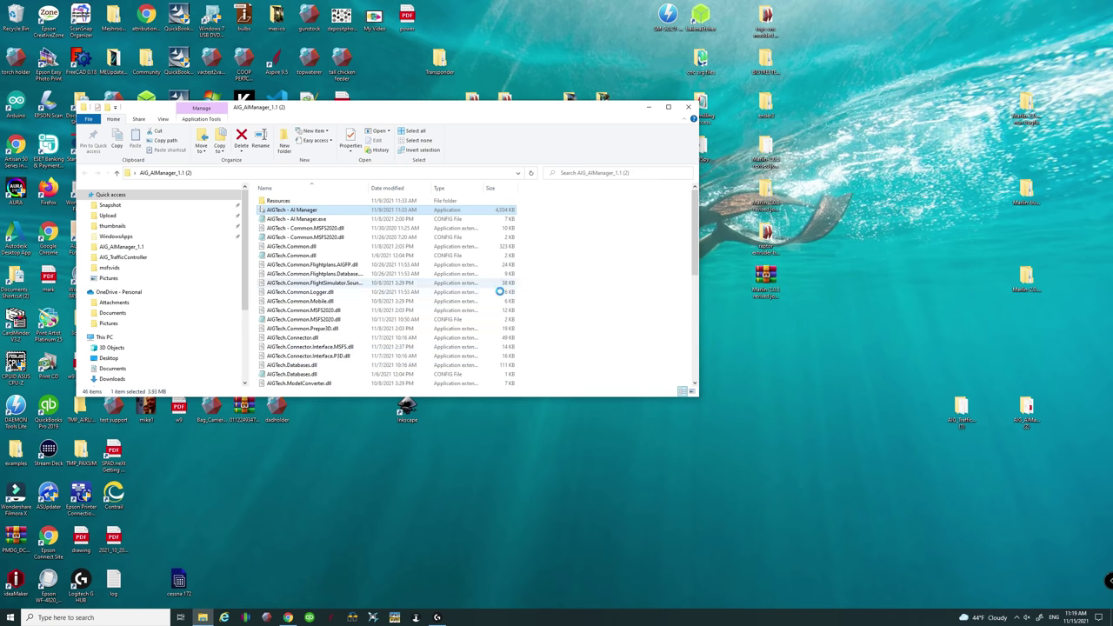
Acknowledge the auto-update notice and skip the console countdown so AI Manager restarts as 1.1.0.48.
{"action": "left_click", "coordinate": [689, 108]}
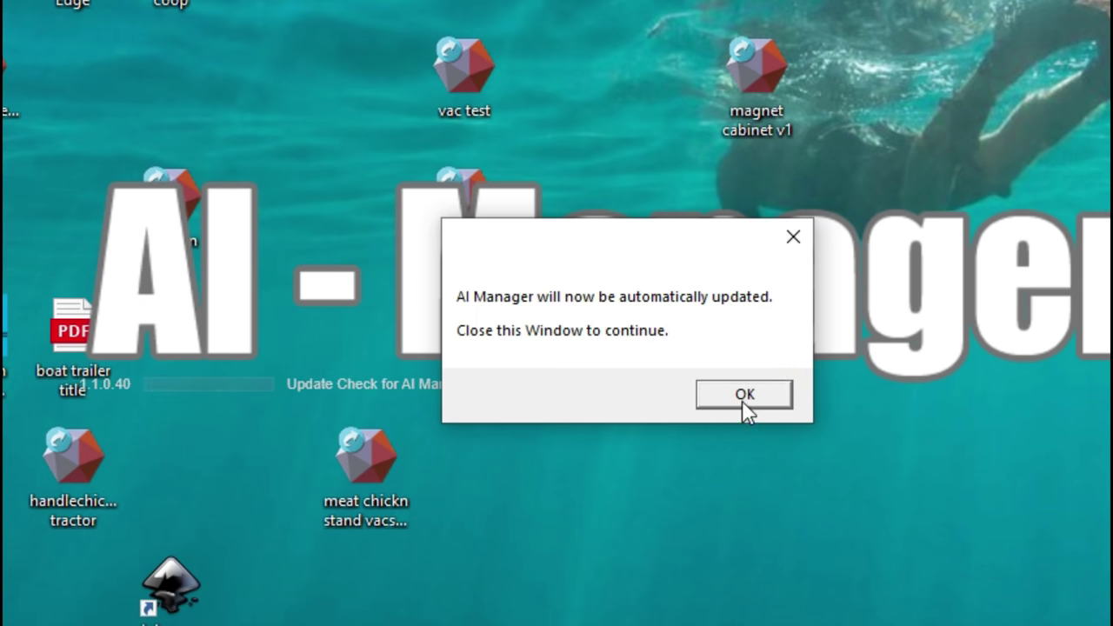
{"action": "left_click", "coordinate": [599, 342]}
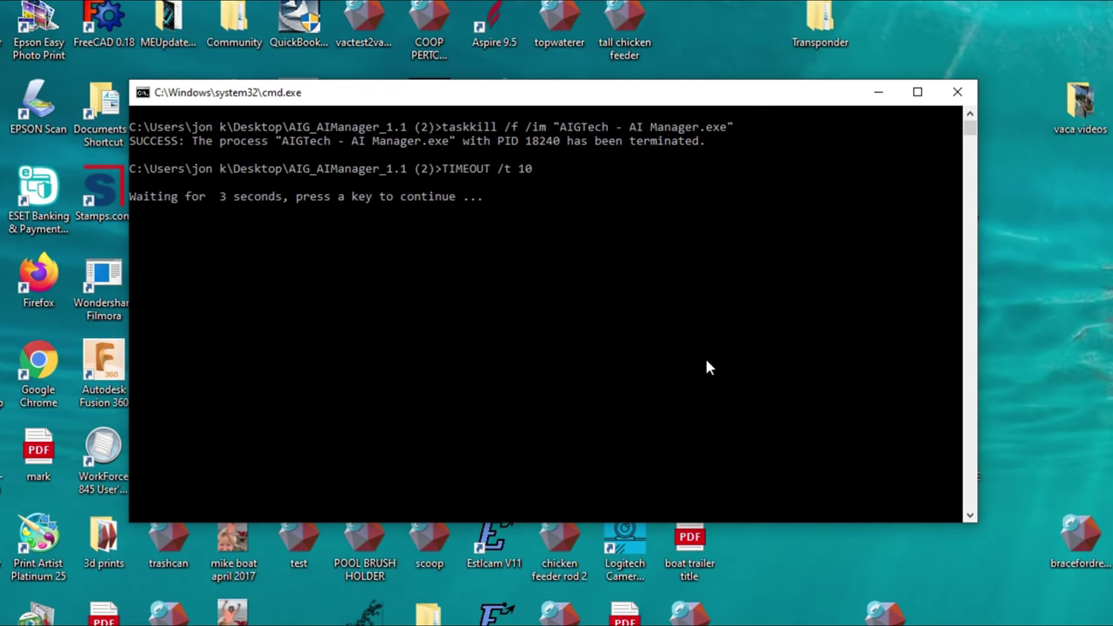
{"action": "left_click", "coordinate": [570, 355]}
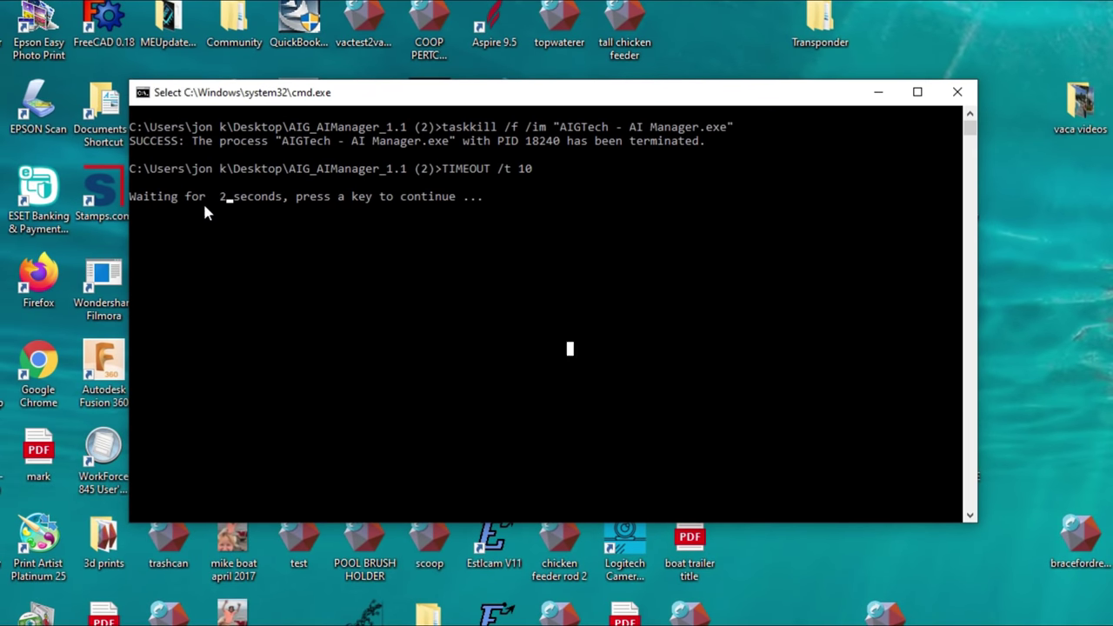
{"action": "key", "text": "Escape"}
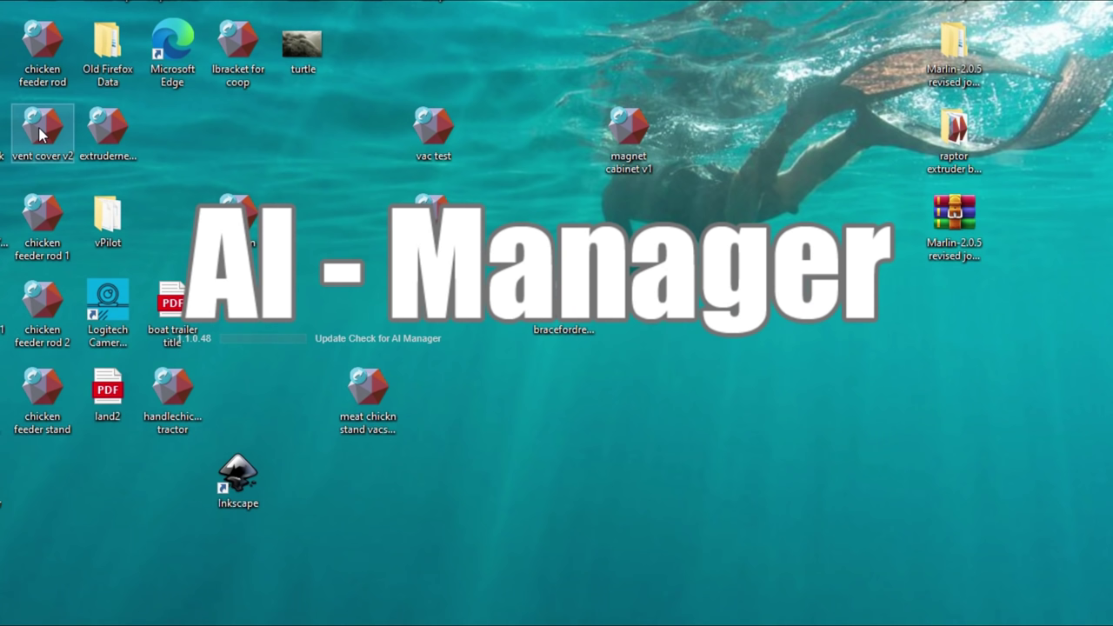
Decline slow-mode scenery scanning and let AI Manager 1.1.0.48 load to its empty Flightplans list.
{"action": "double_click", "coordinate": [558, 361]}
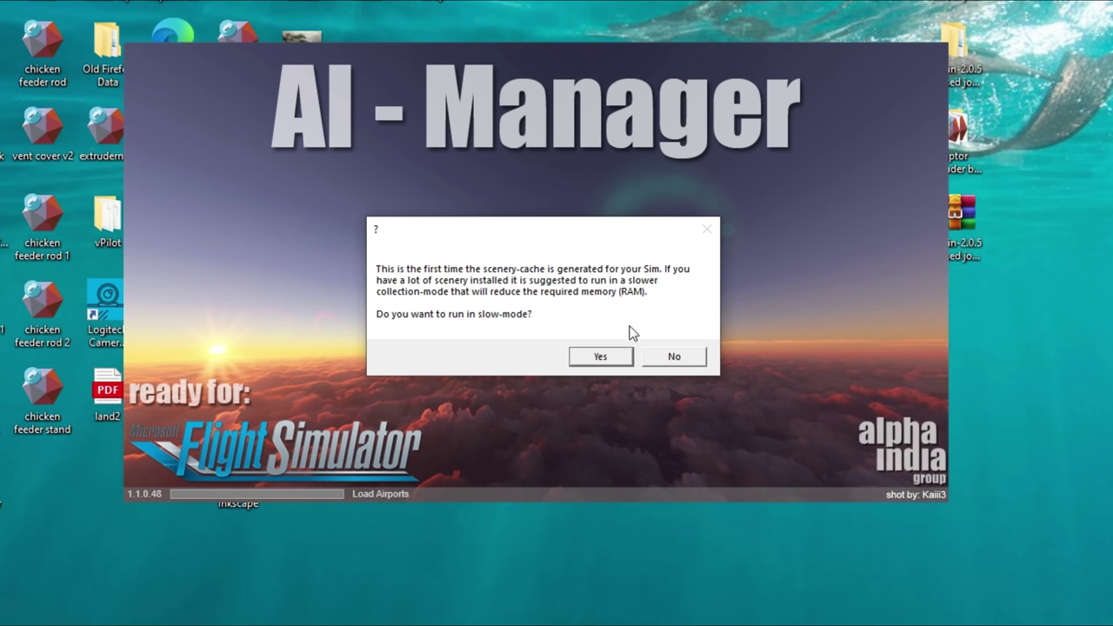
{"action": "left_click", "coordinate": [678, 360]}
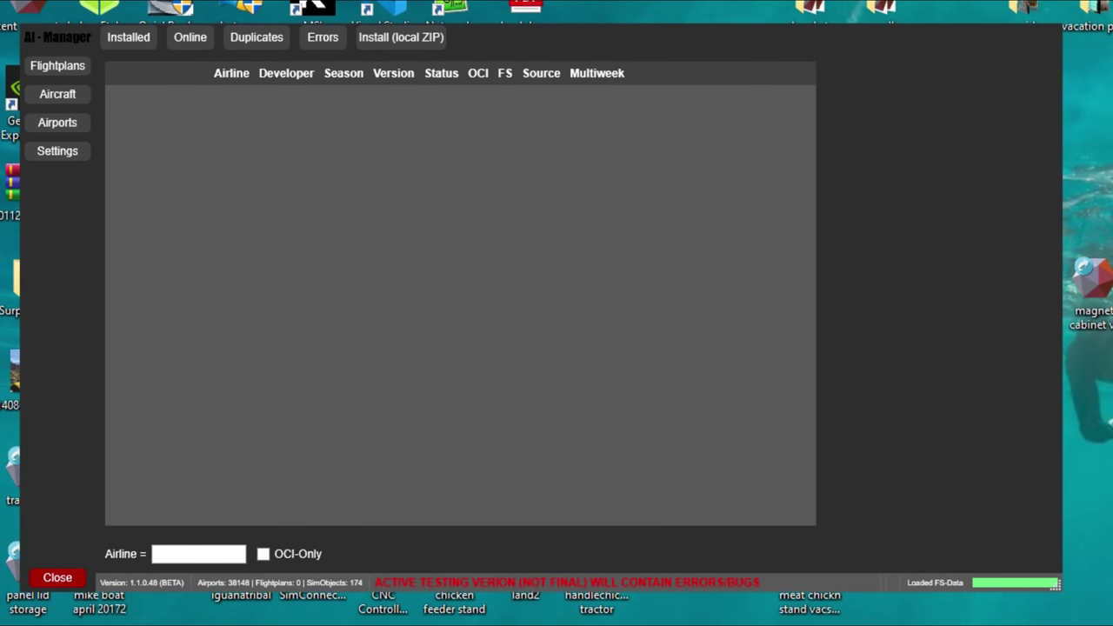
{"action": "left_click_drag", "start_coordinate": [532, 42], "coordinate": [567, 56]}
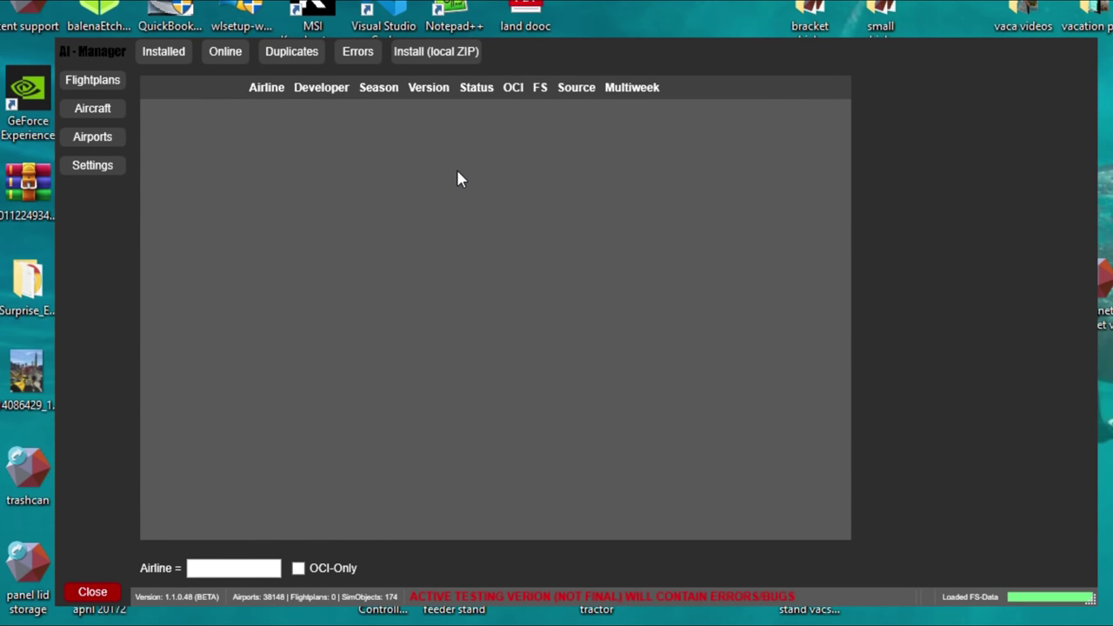